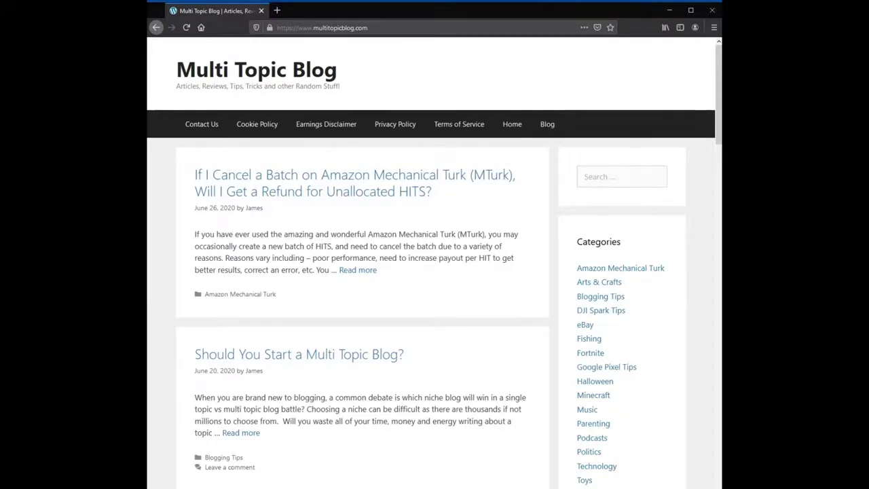
# Open the How to Install Apocabuckets Mod article from the blog's Minecraft category
pyautogui.moveTo(164, 67); pyautogui.dragTo(331, 68)
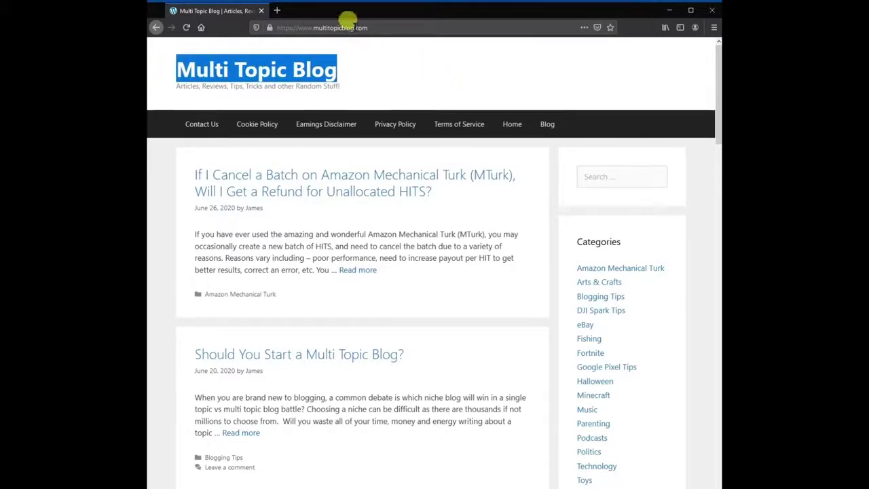
pyautogui.click(384, 69)
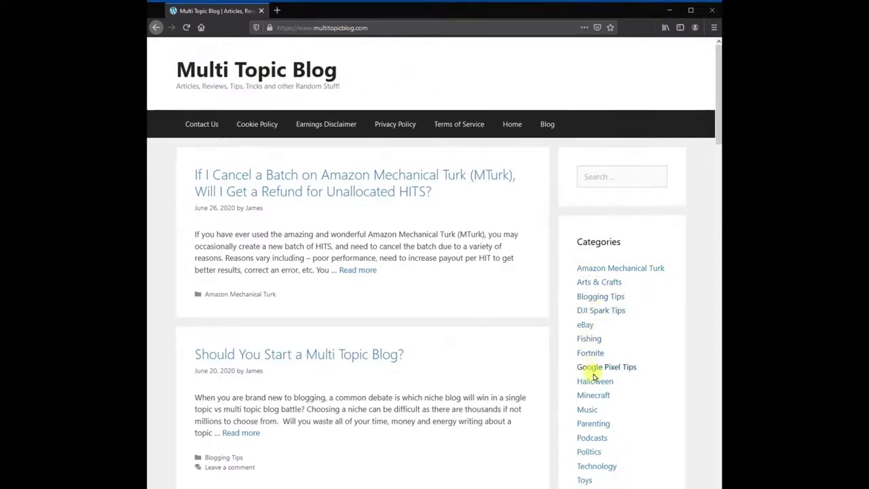
pyautogui.scroll(-1, 588, 364)
pyautogui.click(592, 349)
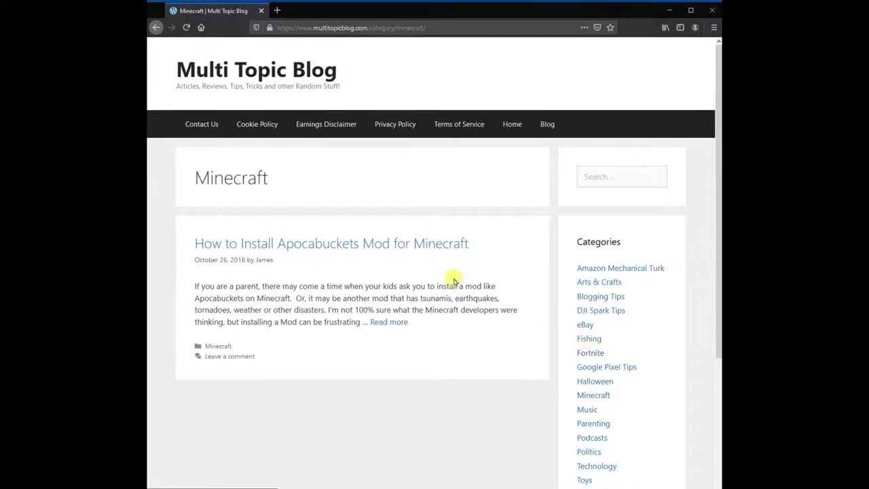
pyautogui.click(341, 245)
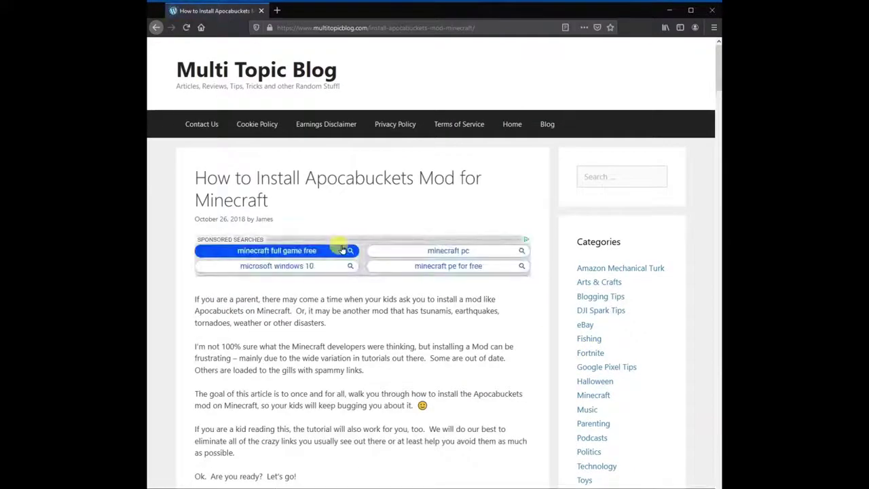
# Scroll down to the article's embedded YouTube demo video and start it playing
pyautogui.scroll(-1, 262, 345)
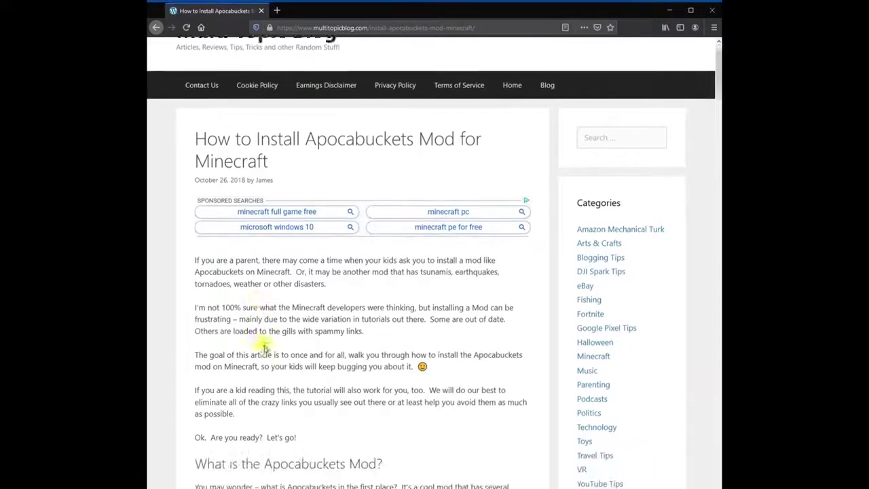
pyautogui.scroll(1, 262, 345)
pyautogui.scroll(-1, 262, 345)
pyautogui.scroll(-1, 262, 345)
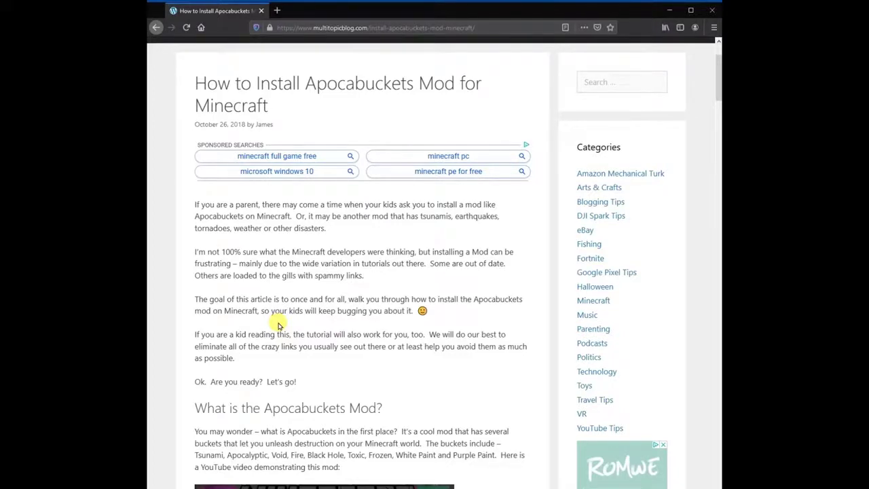
pyautogui.scroll(-3, 305, 312)
pyautogui.scroll(-2, 302, 297)
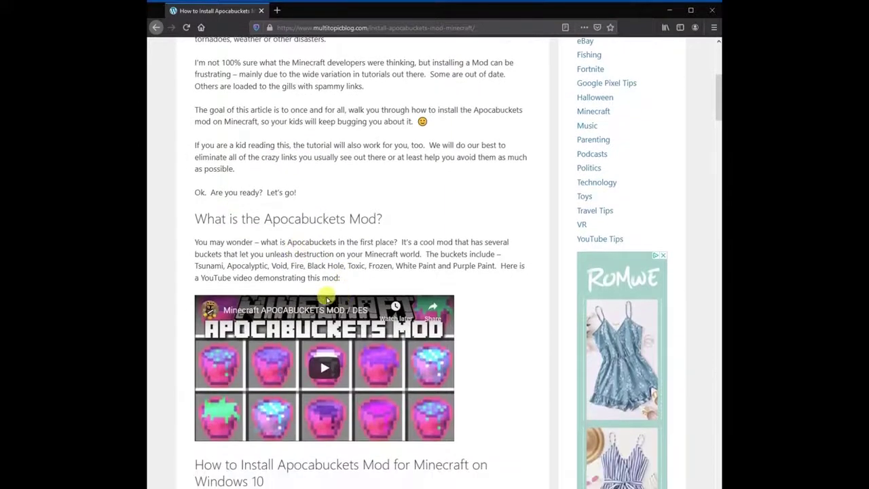
pyautogui.scroll(-2, 307, 282)
pyautogui.click(325, 230)
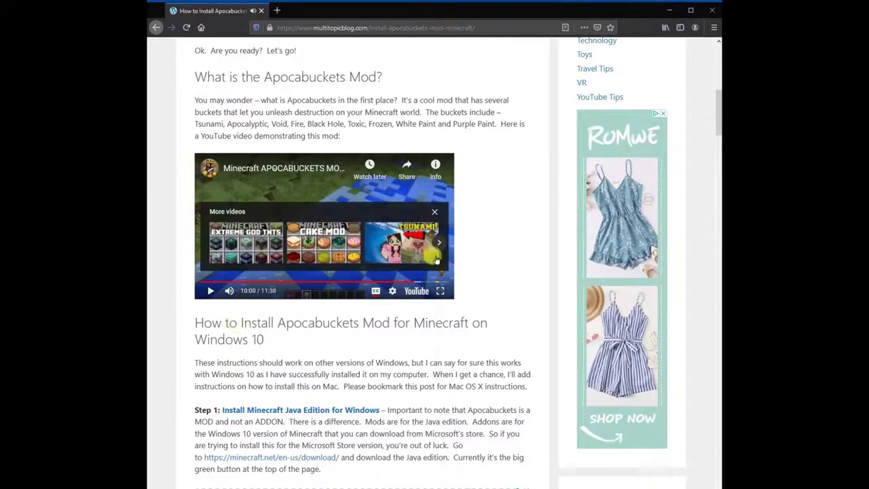
# Scroll past the video to Step 1 (Minecraft Java Edition) and Step 2 (Forge 1.7.10)
pyautogui.scroll(-3, 306, 357)
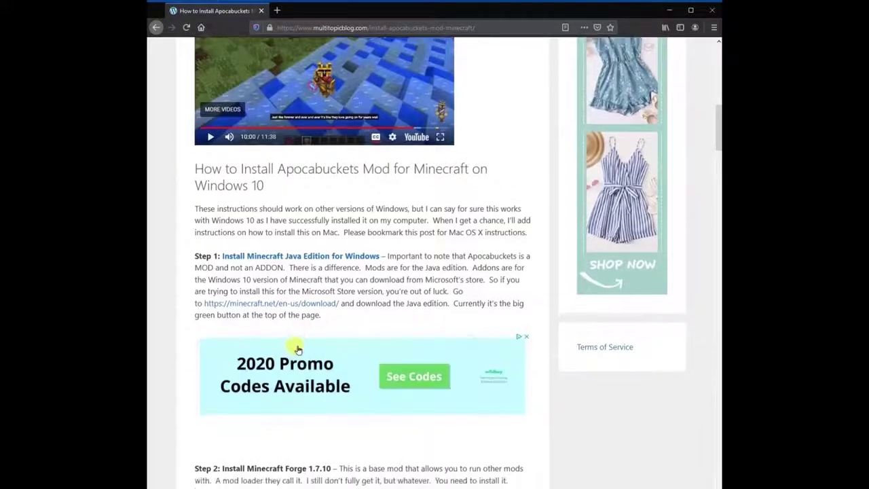
pyautogui.scroll(-2, 297, 348)
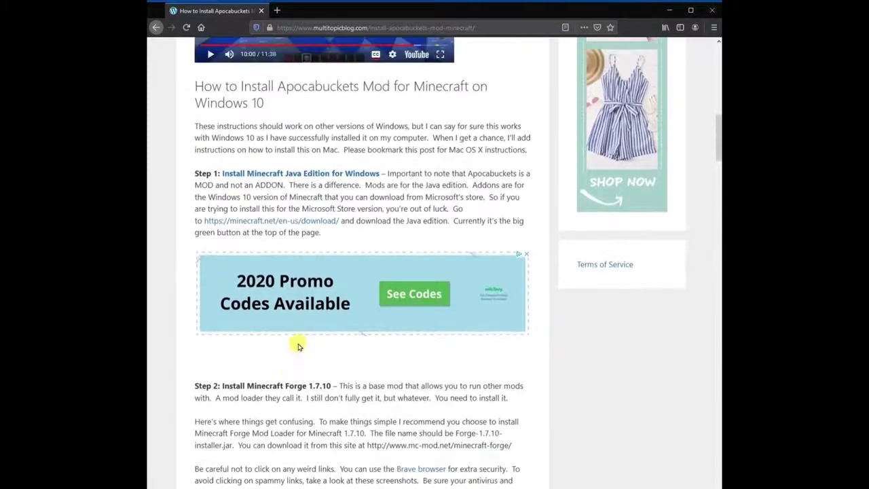
pyautogui.moveTo(196, 173); pyautogui.dragTo(374, 167)
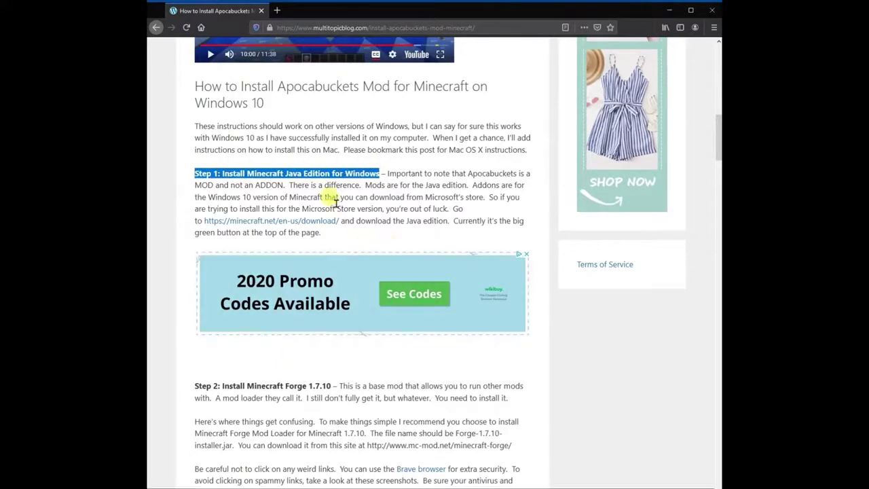
pyautogui.click(301, 174)
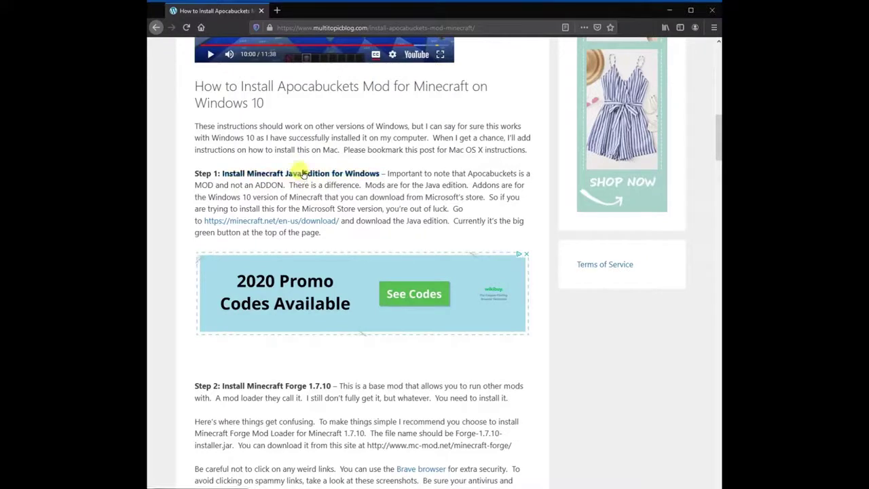
pyautogui.rightClick(301, 174)
pyautogui.click(309, 177)
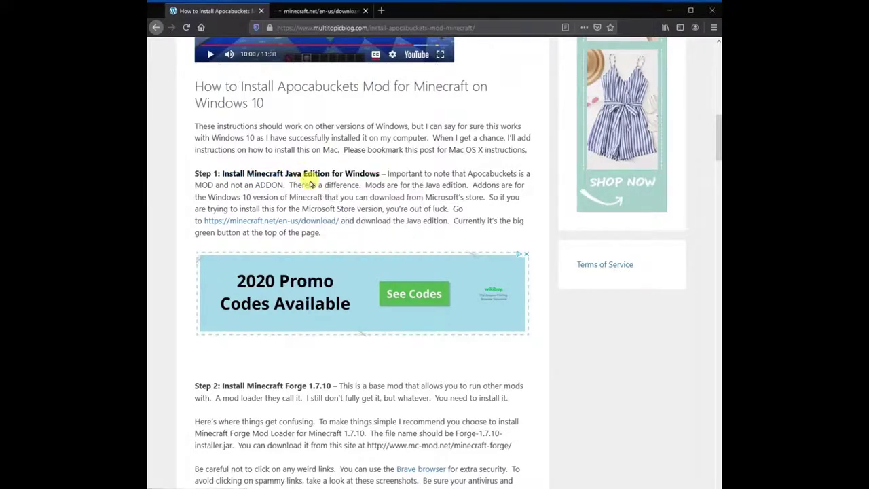
pyautogui.click(311, 13)
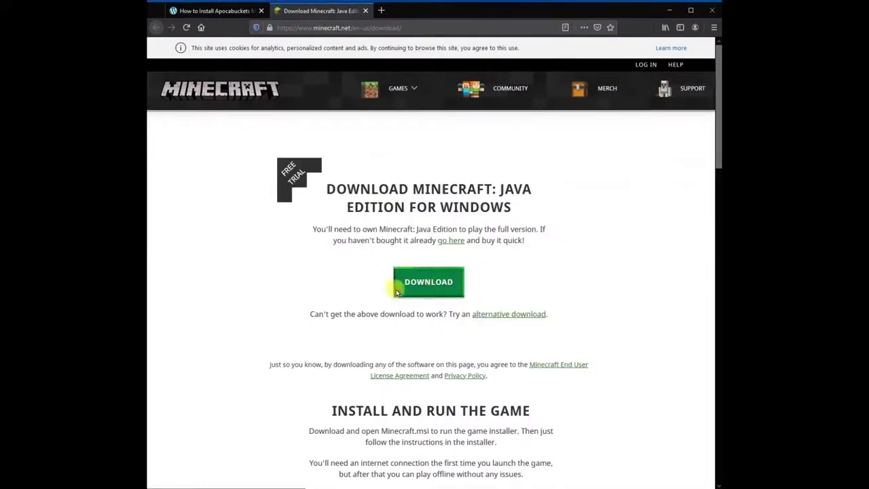
pyautogui.click(429, 285)
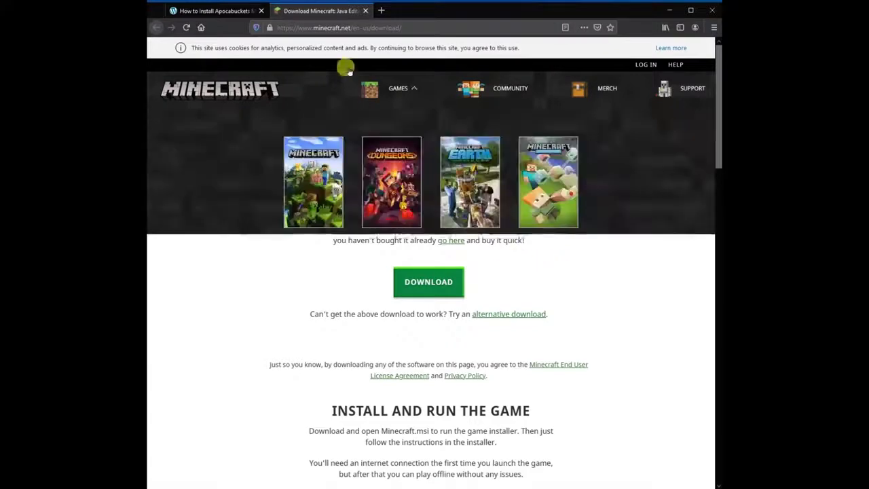
pyautogui.click(368, 11)
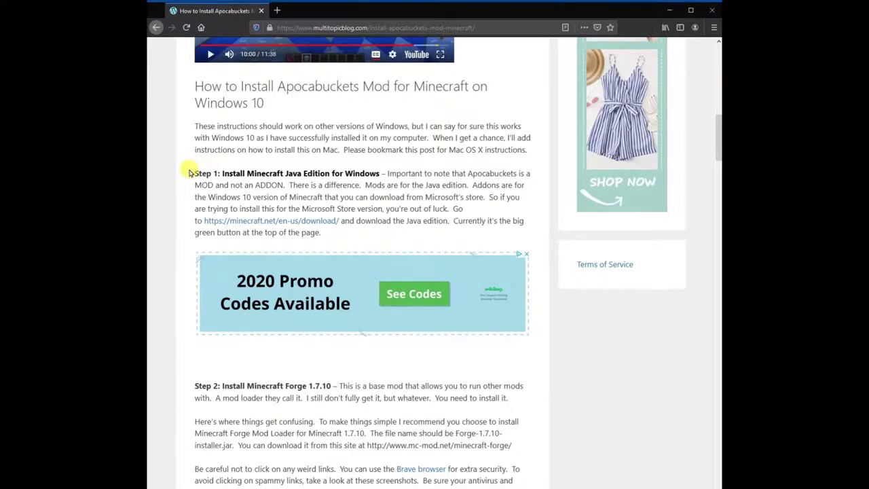
pyautogui.scroll(-2, 178, 174)
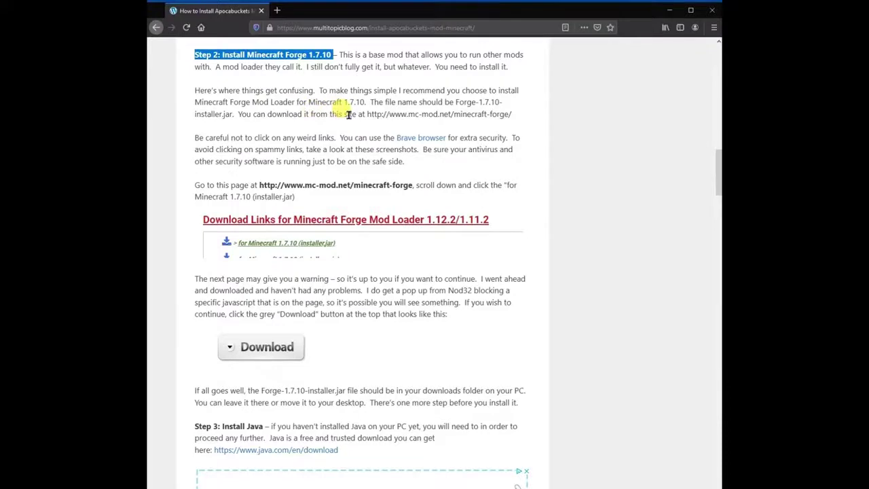
pyautogui.click(348, 114)
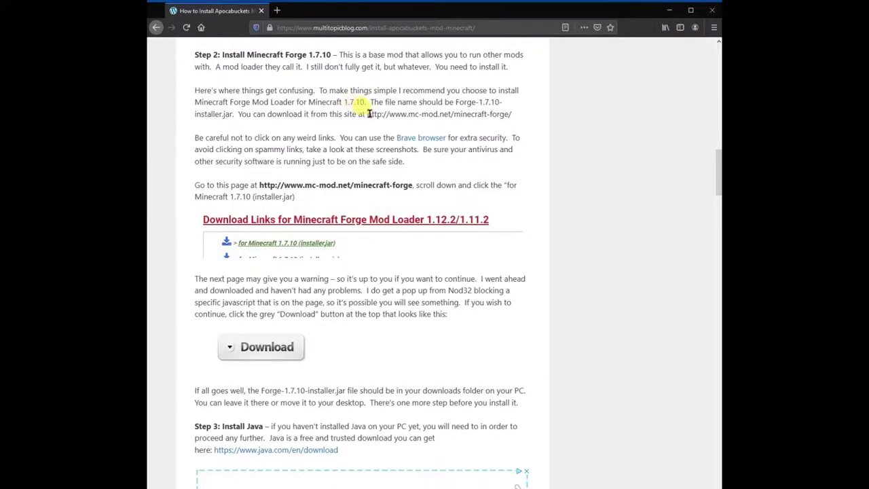
pyautogui.moveTo(367, 114); pyautogui.dragTo(514, 115)
pyautogui.hotkey('ctrl', 'c')
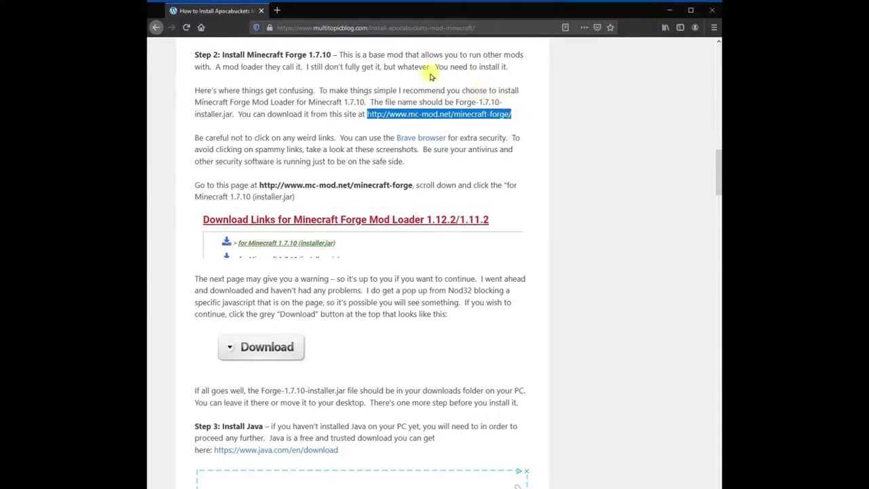
pyautogui.click(282, 10)
# Paste the Forge address and load the mc-mod.net Minecraft Forge page
pyautogui.hotkey('ctrl', 'v')
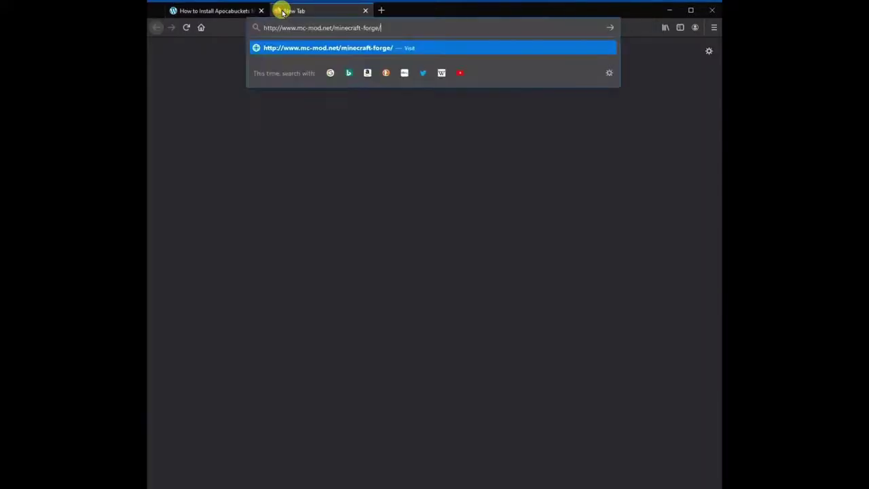
pyautogui.press('Return')
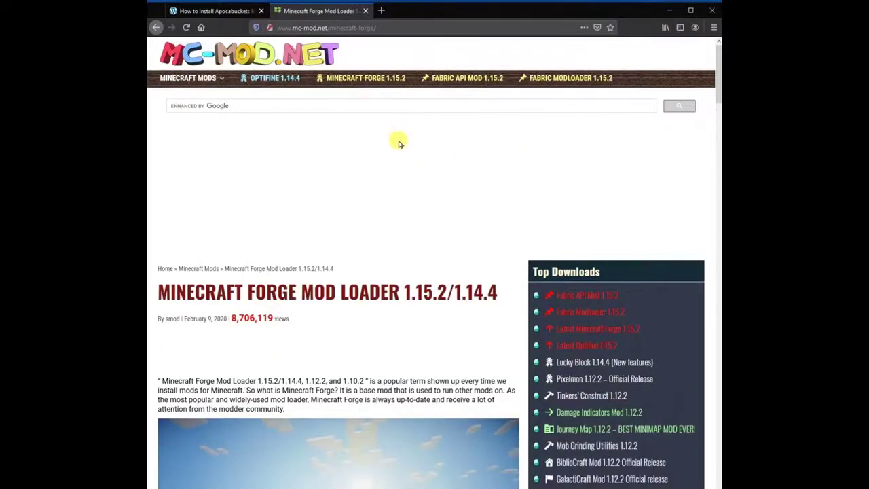
pyautogui.scroll(-2, 399, 144)
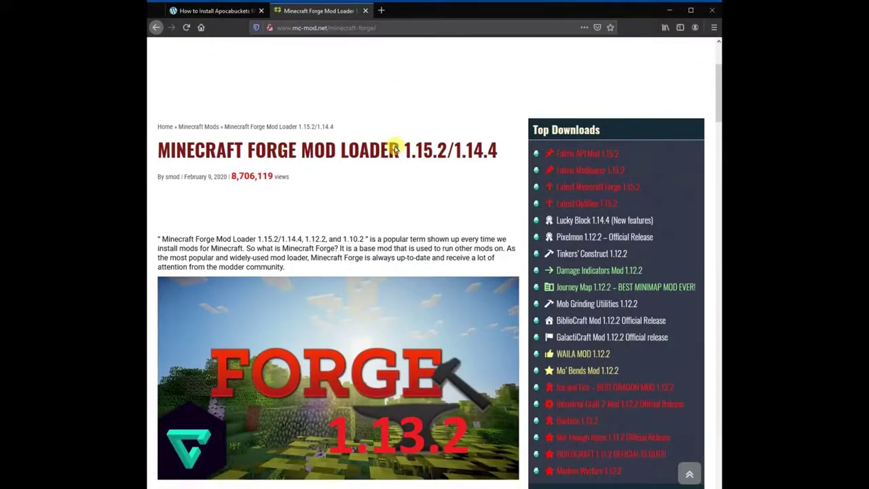
pyautogui.scroll(1, 394, 147)
# Return to the guide's Step 2 and clear the highlighted Forge address
pyautogui.click(223, 10)
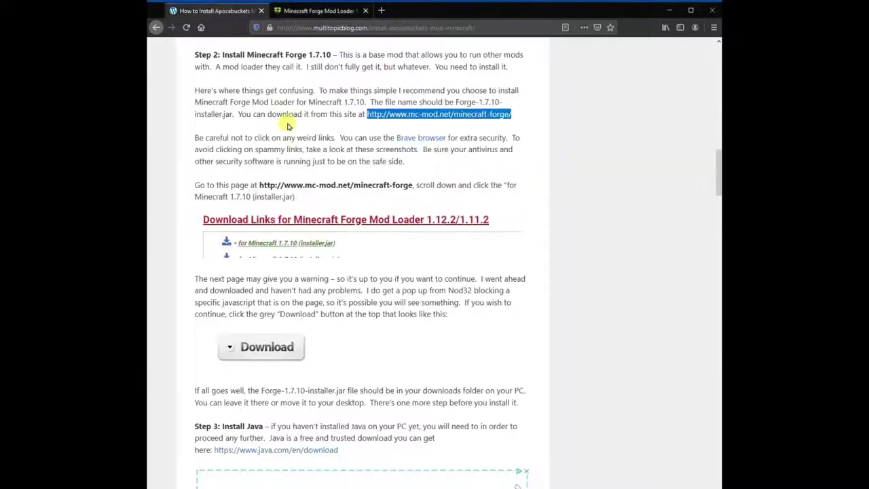
pyautogui.scroll(4, 281, 109)
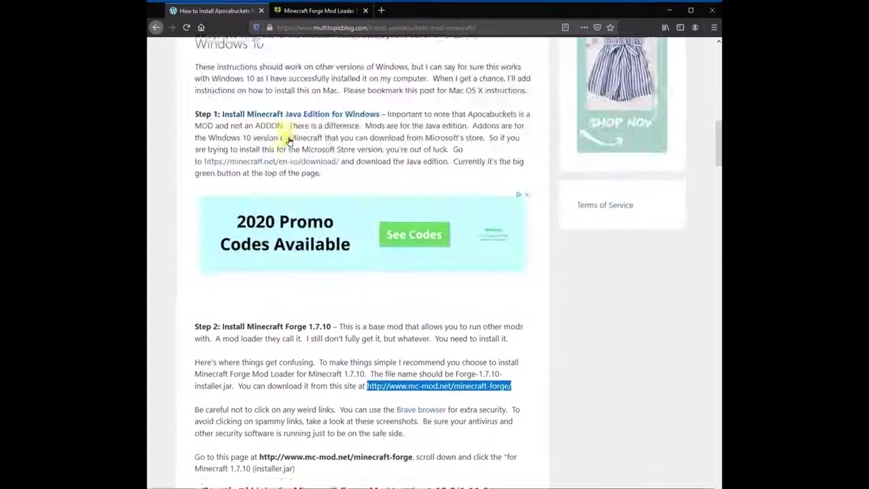
pyautogui.scroll(-2, 291, 146)
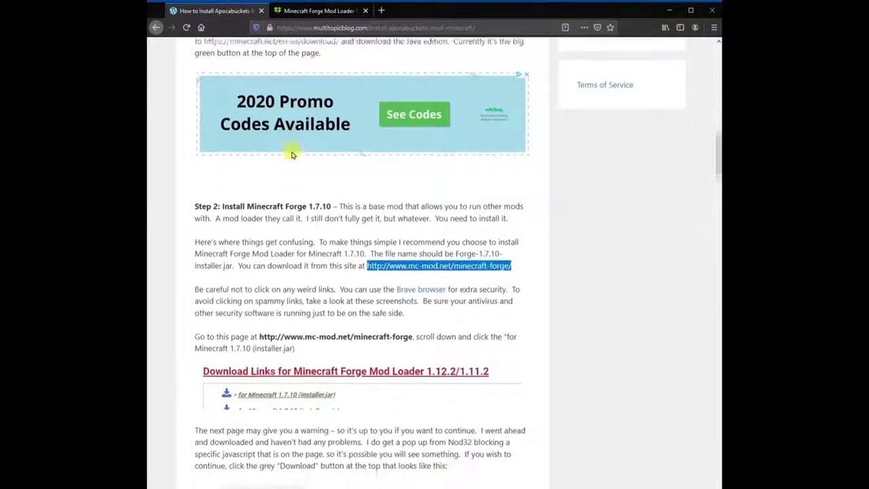
pyautogui.scroll(-2, 291, 146)
pyautogui.scroll(-1, 285, 141)
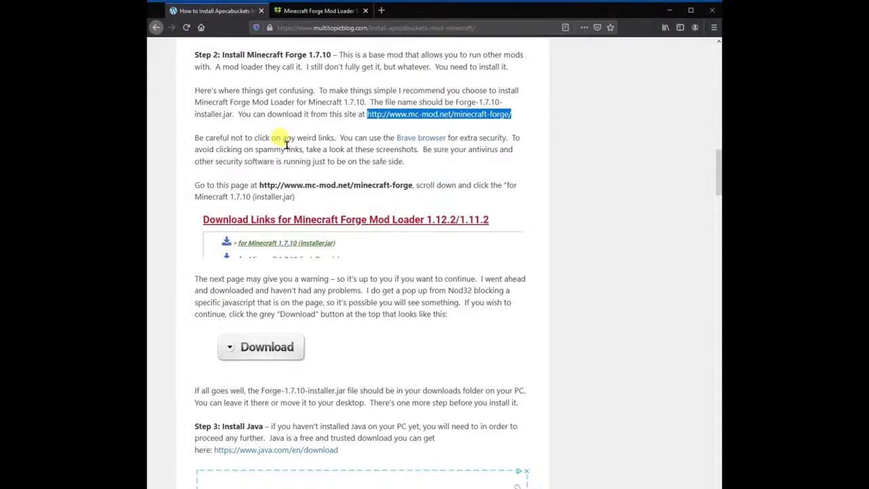
pyautogui.click(286, 144)
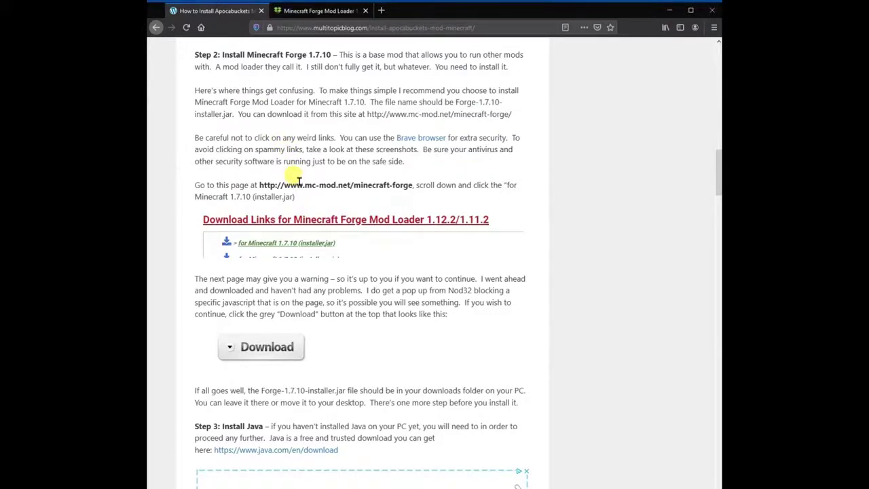
# Browse the Forge Mod Loader download listings, then check back with the guide
pyautogui.click(321, 13)
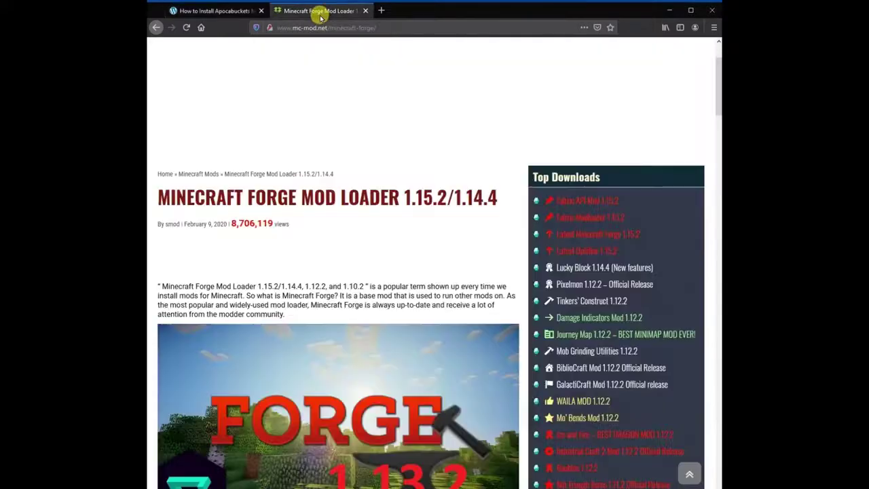
pyautogui.scroll(-3, 294, 175)
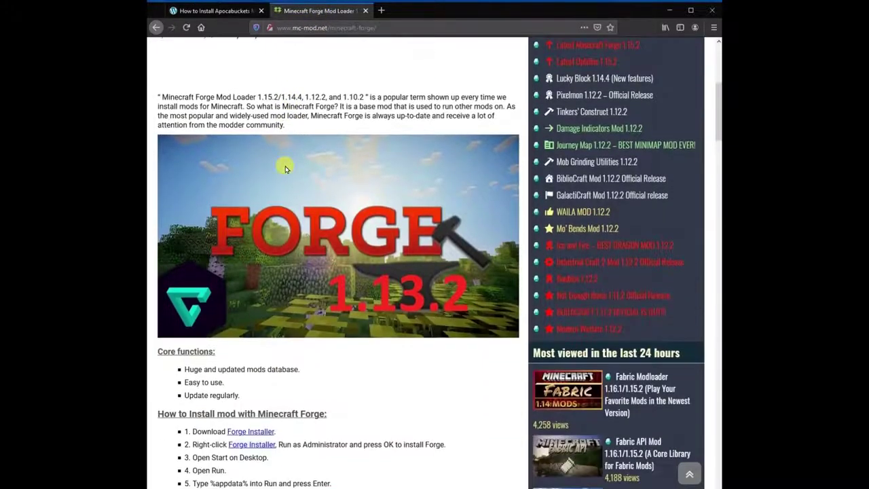
pyautogui.scroll(-3, 285, 169)
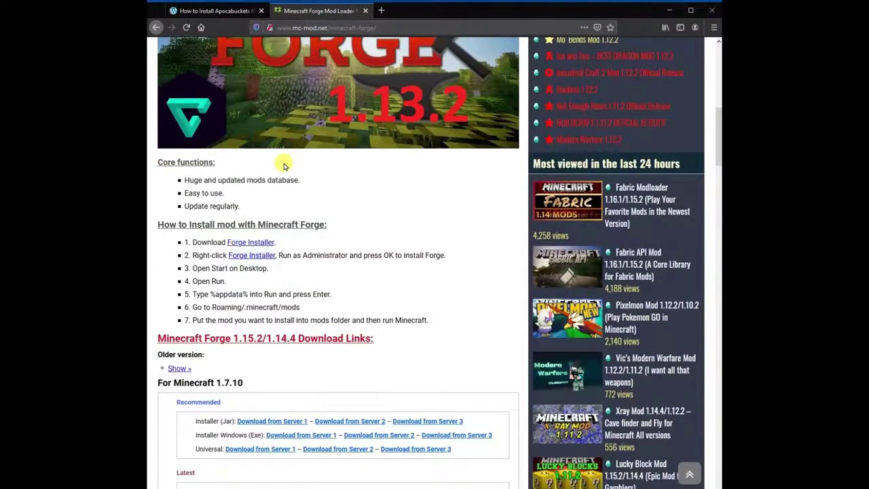
pyautogui.scroll(-2, 286, 162)
pyautogui.scroll(-1, 288, 159)
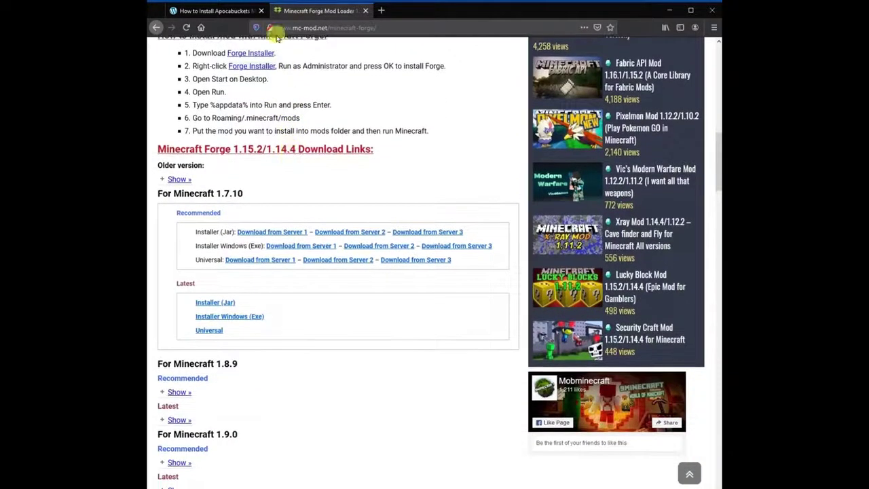
pyautogui.click(230, 11)
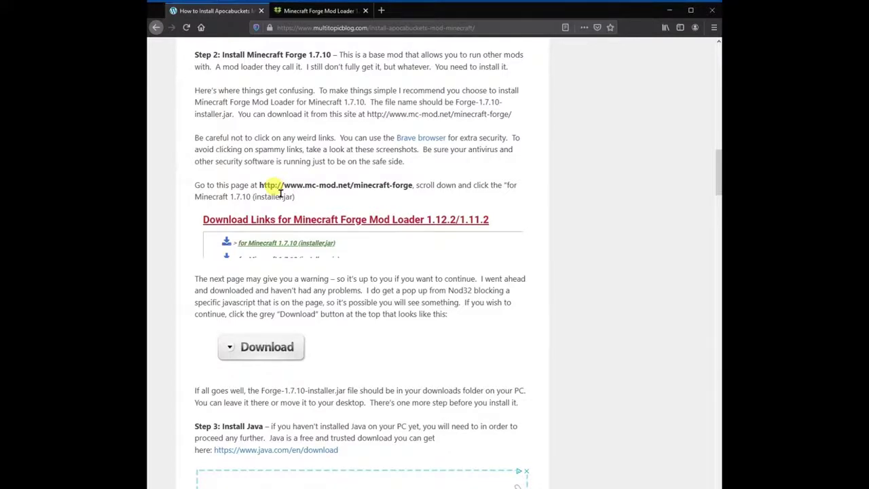
# Download and save the Minecraft 1.7.10 Installer (Jar) from Server 1
pyautogui.click(320, 15)
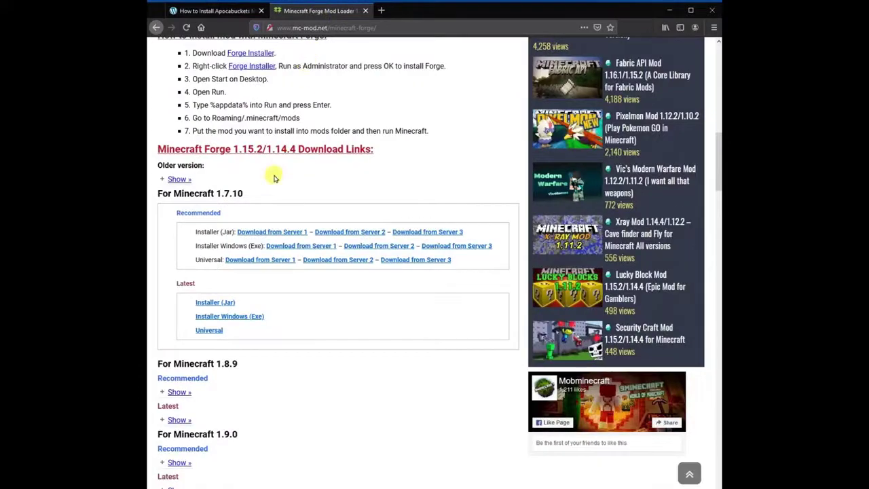
pyautogui.scroll(-2, 275, 178)
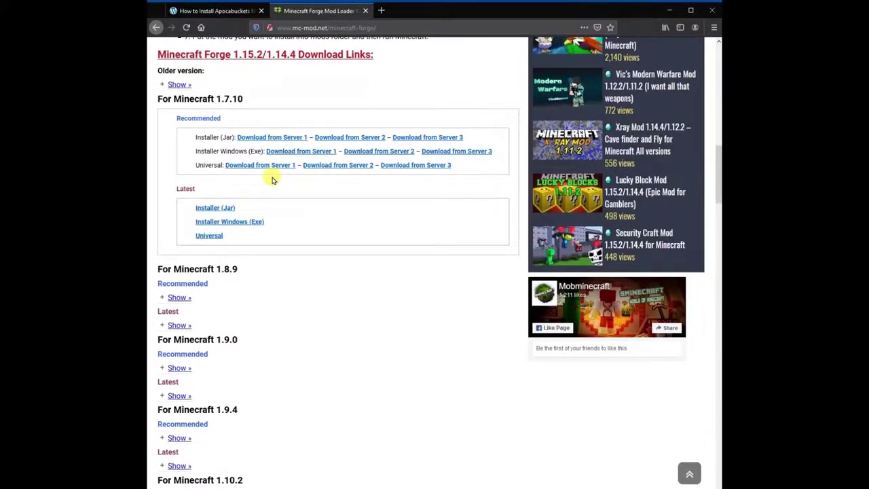
pyautogui.scroll(1, 272, 180)
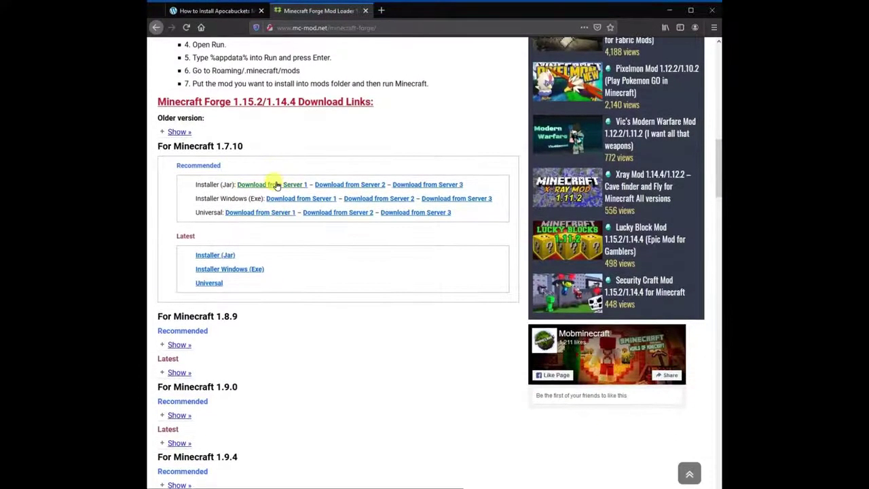
pyautogui.click(233, 11)
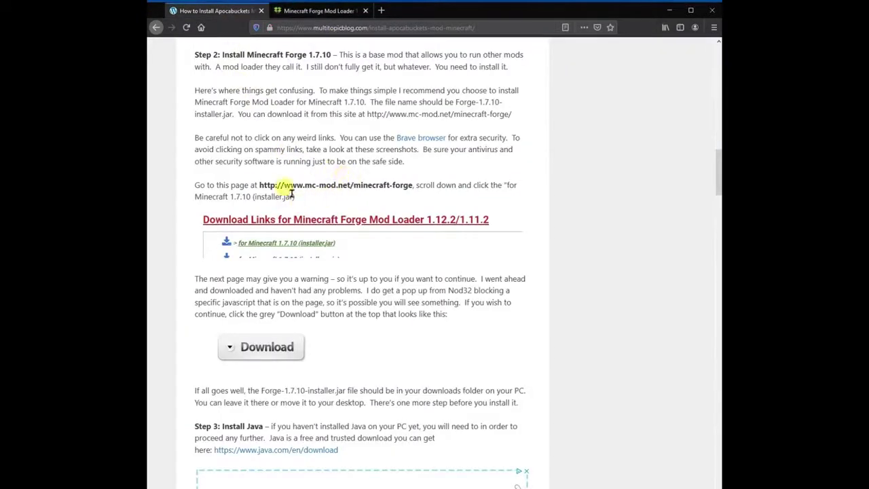
pyautogui.click(320, 12)
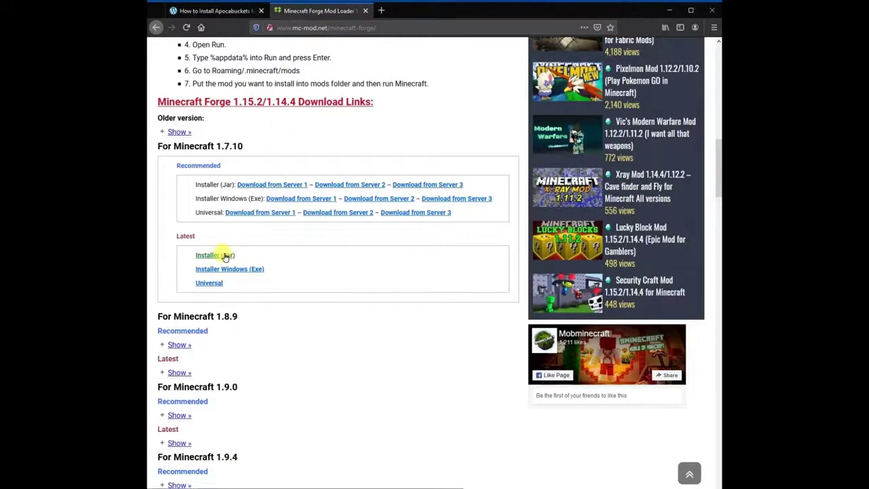
pyautogui.click(254, 188)
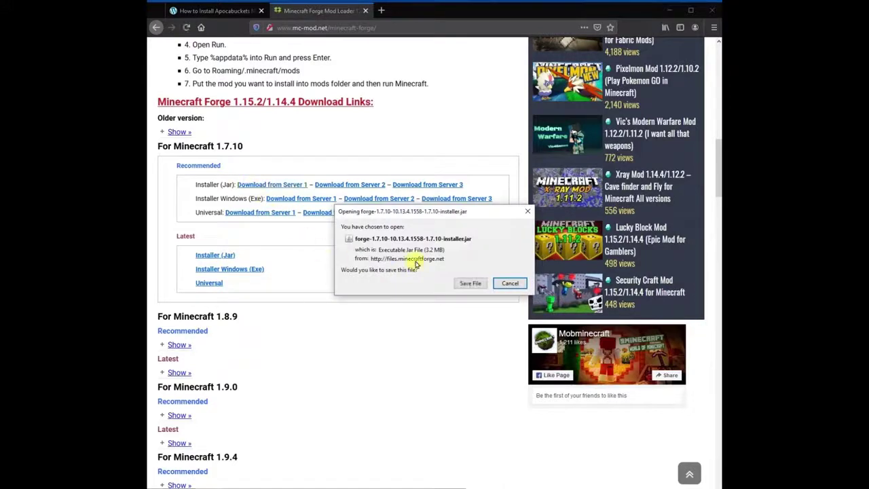
pyautogui.click(470, 283)
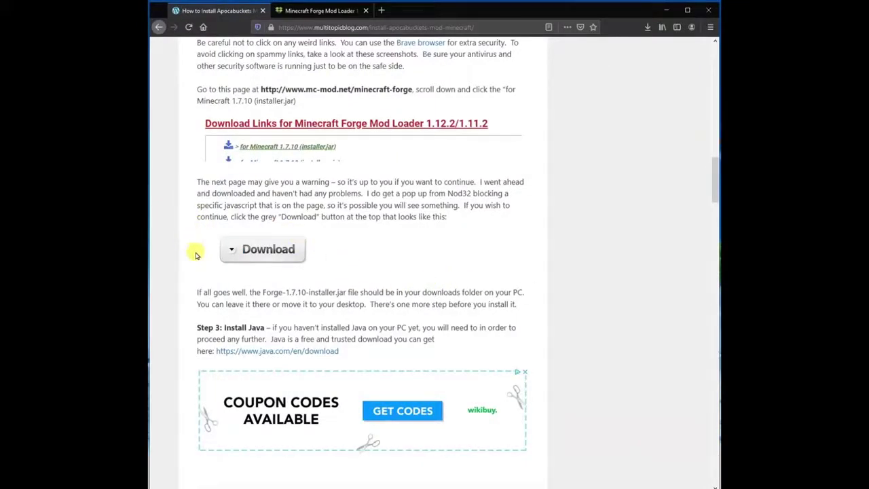
# Open the guide's java.com download link from Step 3 in a new tab
pyautogui.moveTo(197, 292); pyautogui.dragTo(520, 306)
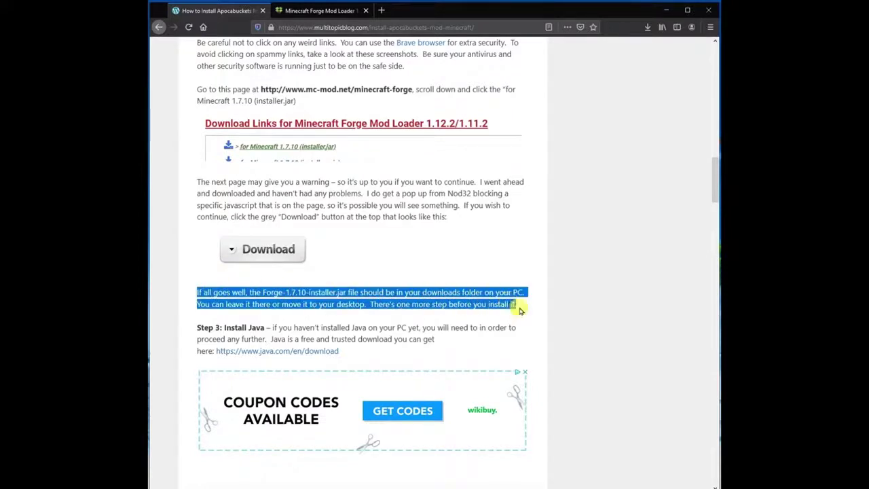
pyautogui.scroll(-5, 412, 296)
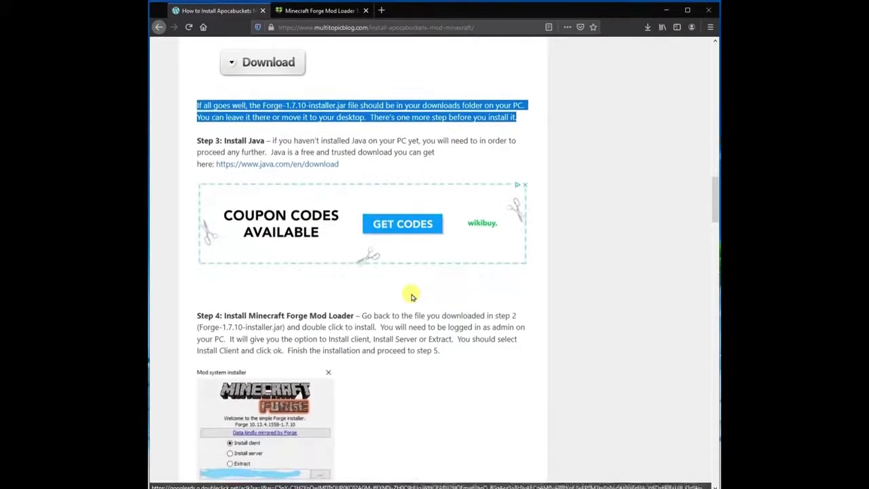
pyautogui.click(300, 145)
pyautogui.rightClick(302, 166)
pyautogui.click(319, 173)
# Agree to the license and save the JavaSetup8u251.exe installer from java.com
pyautogui.click(325, 12)
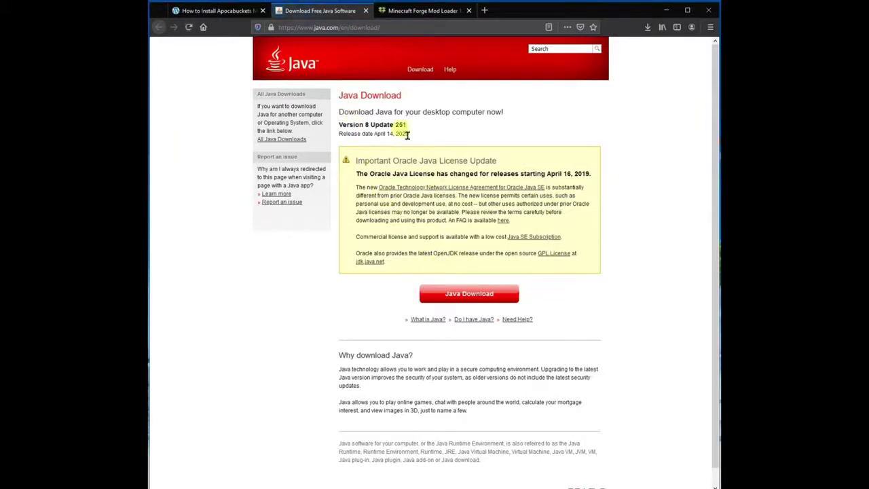
pyautogui.click(473, 294)
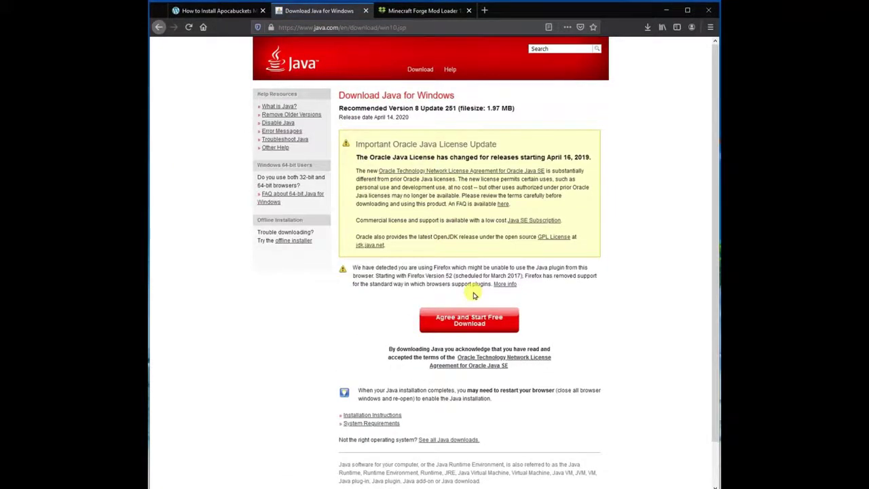
pyautogui.click(470, 323)
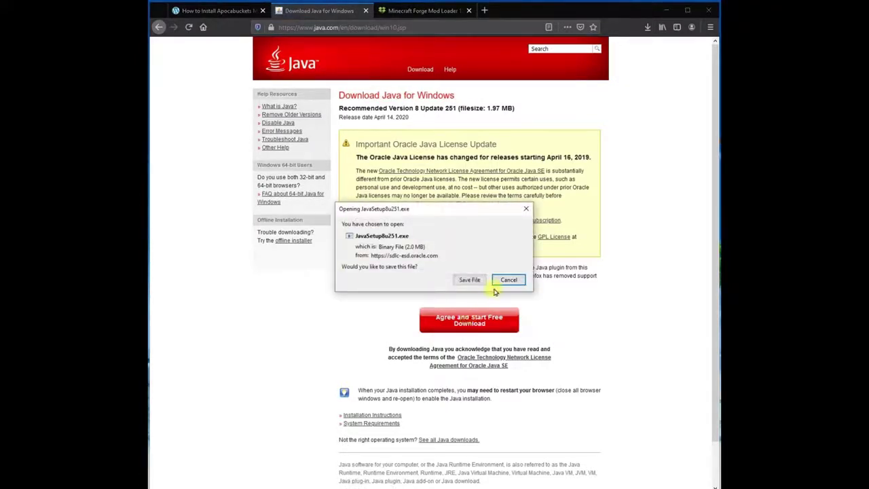
pyautogui.click(473, 281)
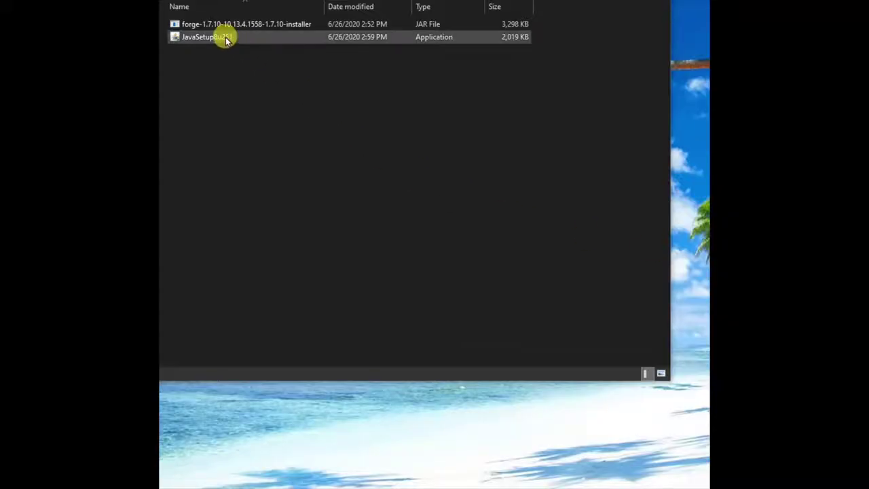
# Run JavaSetup8u251, install Java, and close the installer after it reports success
pyautogui.doubleClick(226, 39)
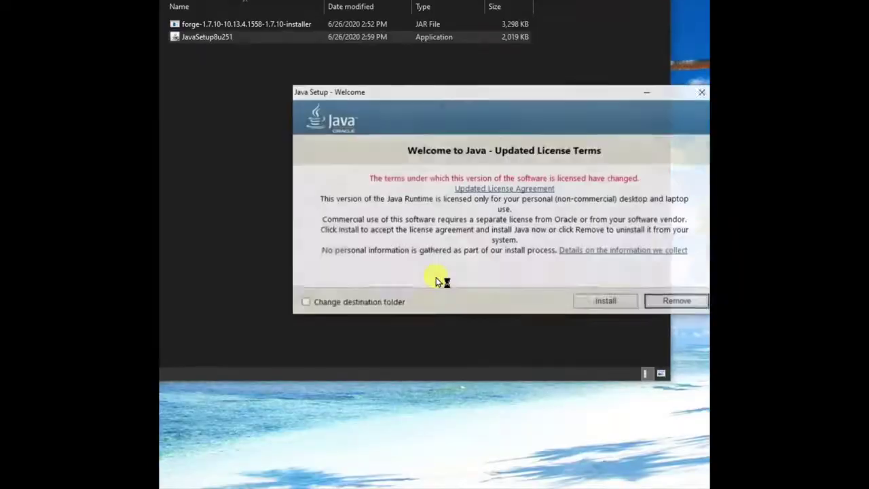
pyautogui.click(605, 303)
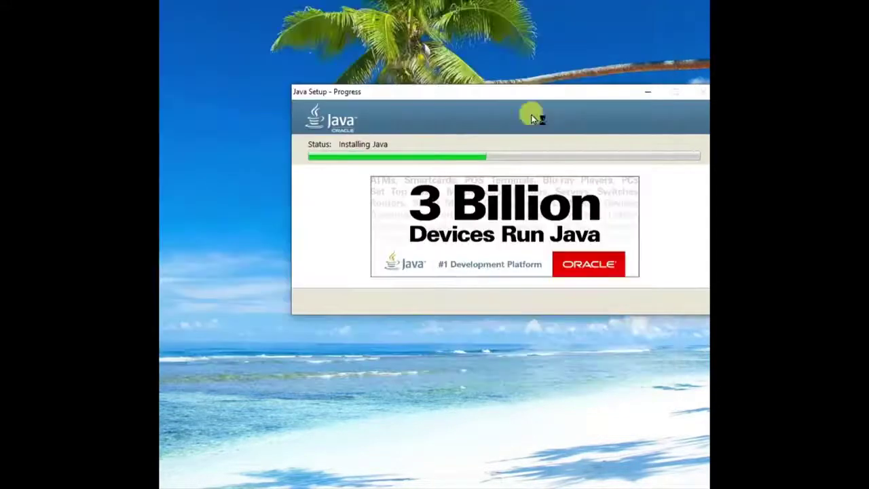
pyautogui.moveTo(508, 94); pyautogui.dragTo(438, 94)
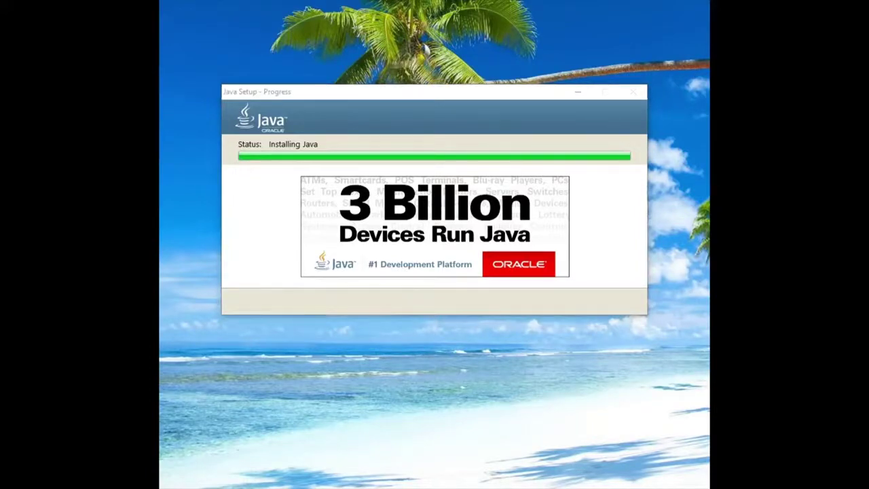
pyautogui.moveTo(442, 82); pyautogui.dragTo(384, 83)
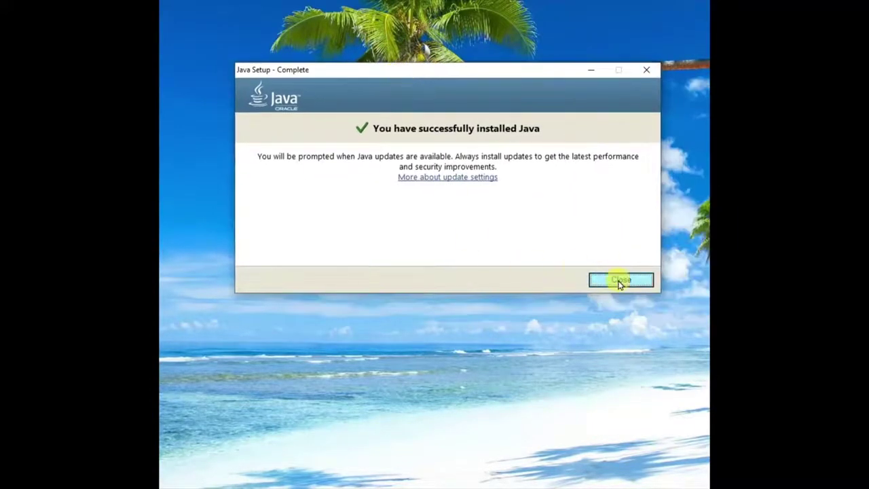
pyautogui.click(612, 277)
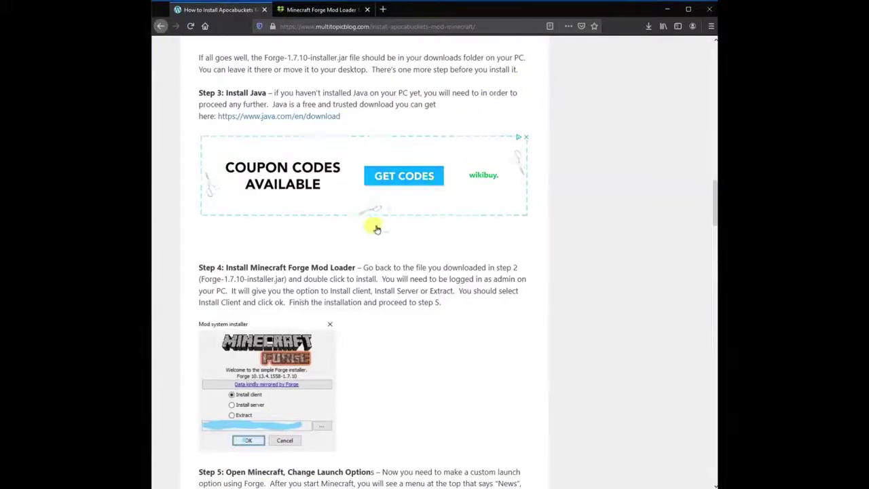
# Scroll to the guide's Step 4 and highlight the sentence about selecting Install Client
pyautogui.scroll(-4, 229, 246)
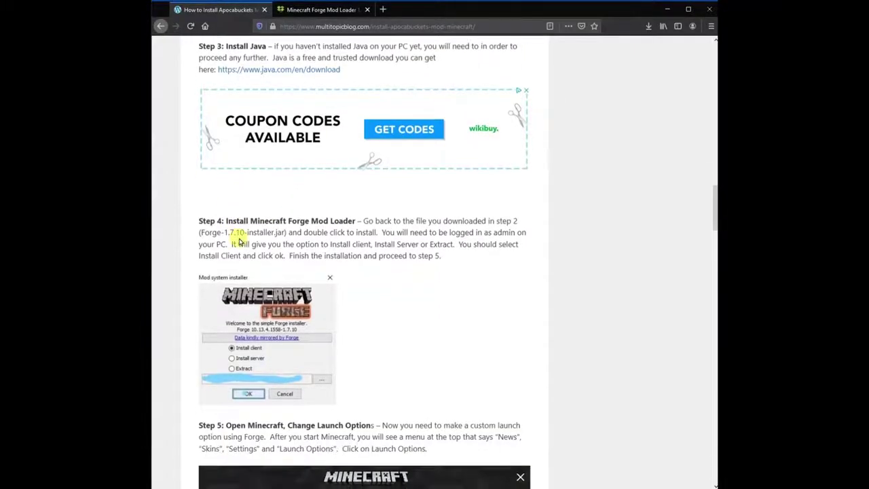
pyautogui.scroll(-2, 246, 234)
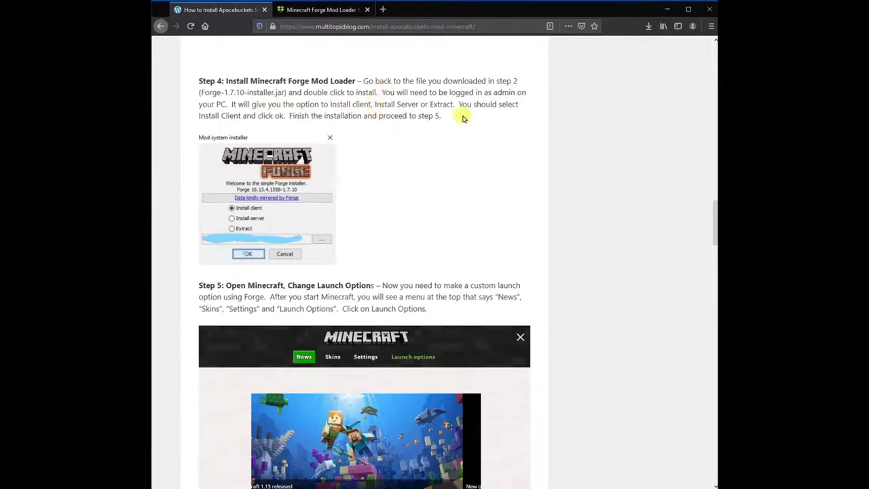
pyautogui.moveTo(459, 104); pyautogui.dragTo(290, 116)
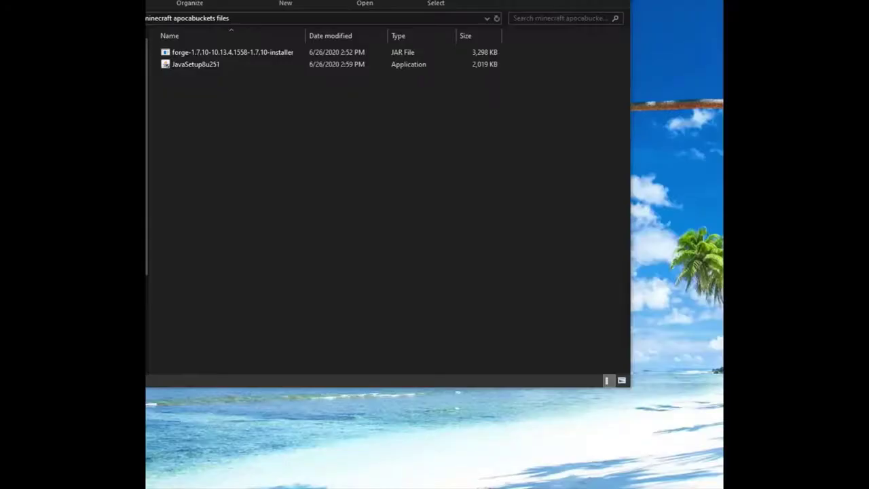
# Run the Forge installer jar, install the 10.13.4.1558-1.7.10 client, and dismiss Complete
pyautogui.doubleClick(254, 52)
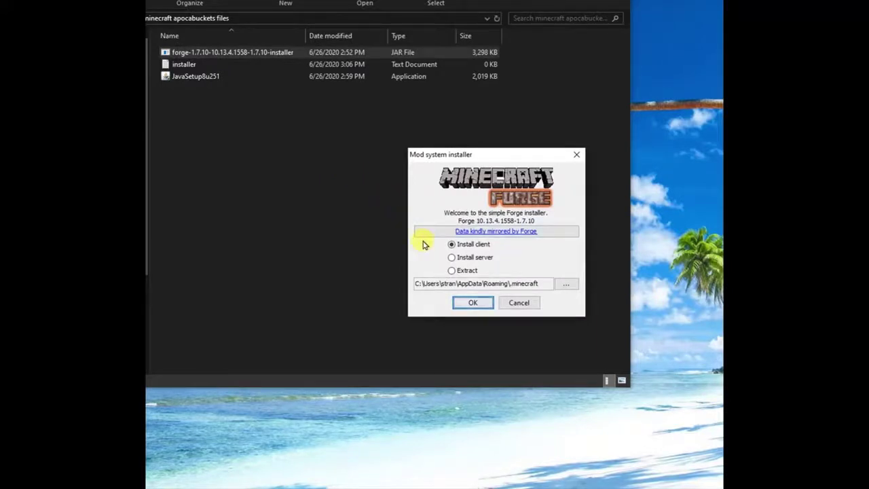
pyautogui.click(465, 305)
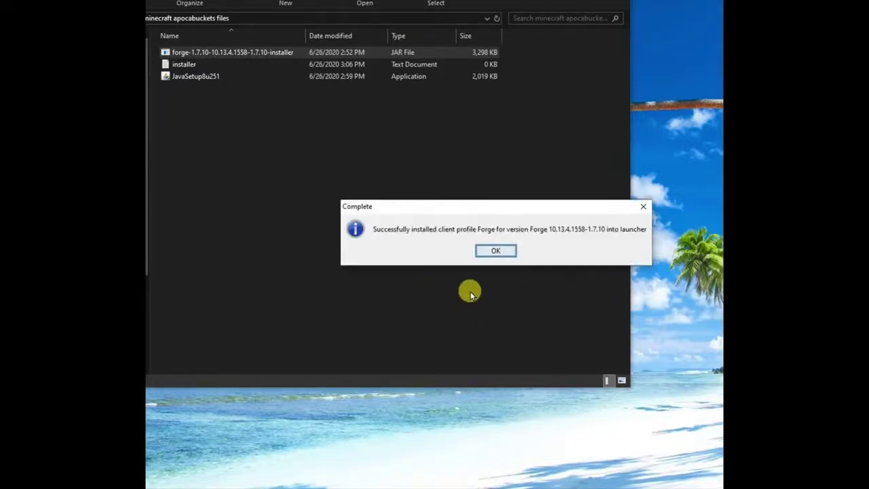
pyautogui.click(491, 250)
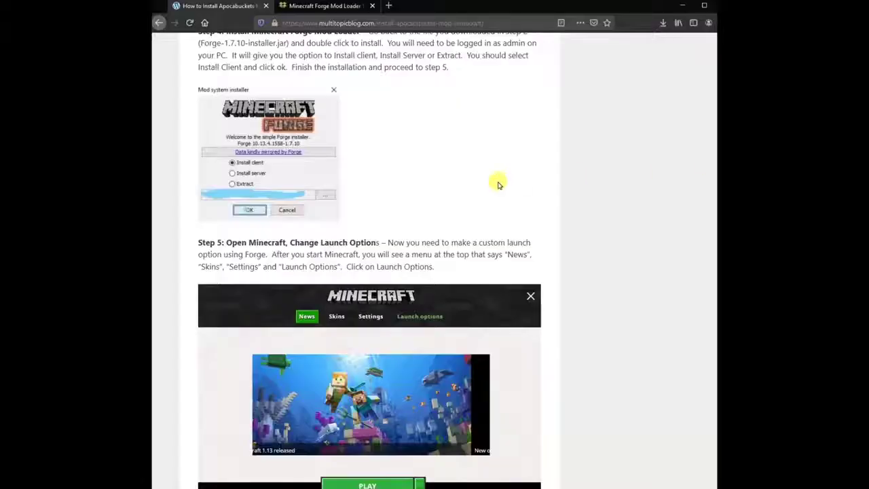
# Scroll to Step 5 and highlight its 'Open Minecraft, Change Launch Options' heading
pyautogui.scroll(-3, 411, 230)
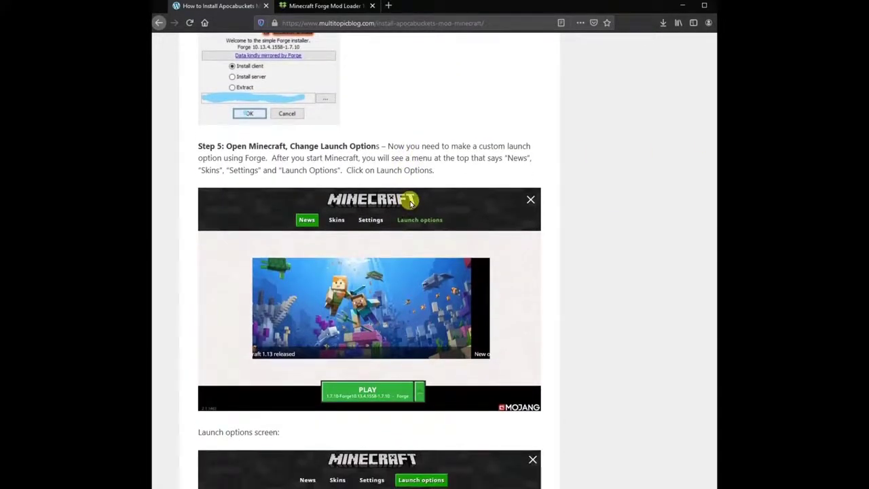
pyautogui.scroll(5, 411, 202)
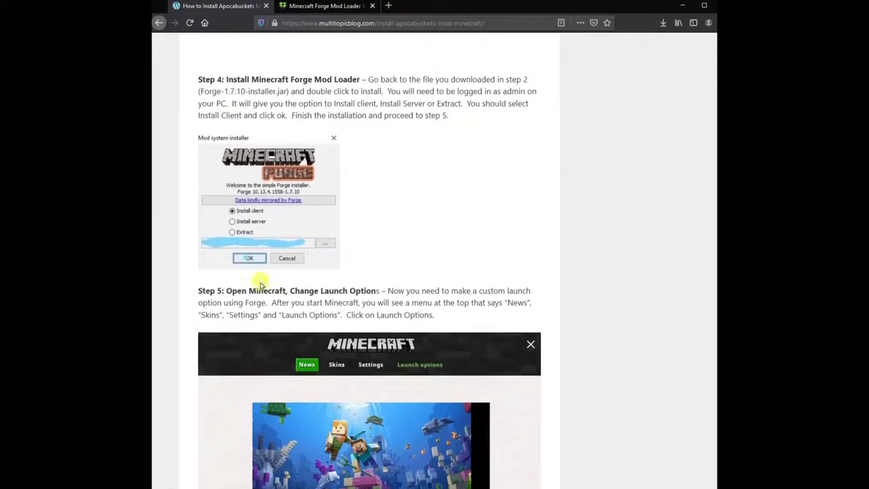
pyautogui.moveTo(229, 286); pyautogui.dragTo(382, 294)
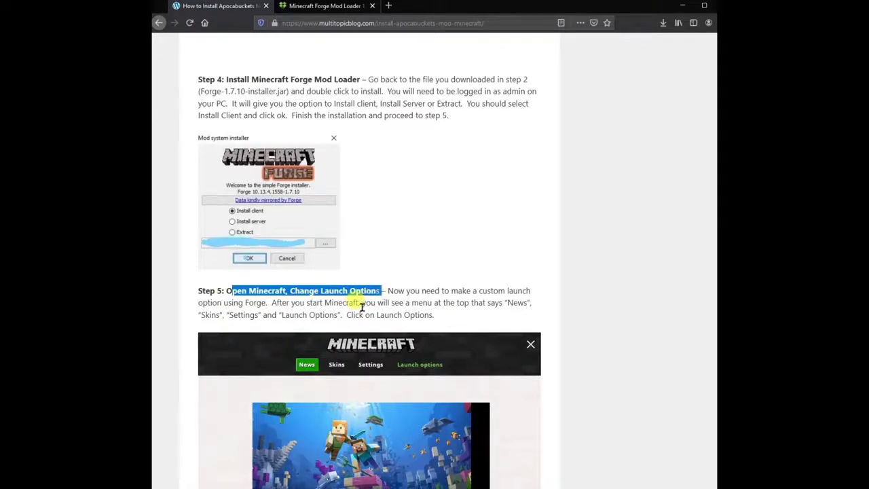
pyautogui.scroll(-5, 364, 307)
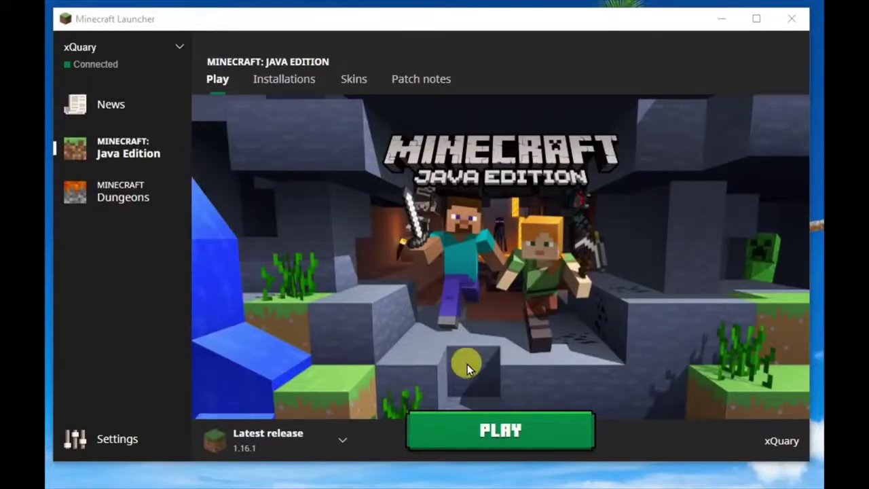
# From the Installations list, begin a new installation named 'Apocabuckets' (default version Latest release 1.16.1)
pyautogui.click(288, 86)
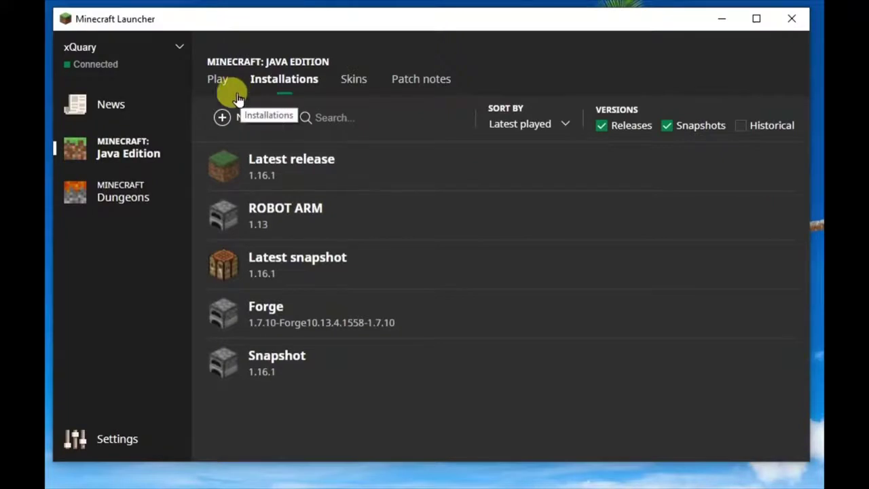
pyautogui.click(217, 78)
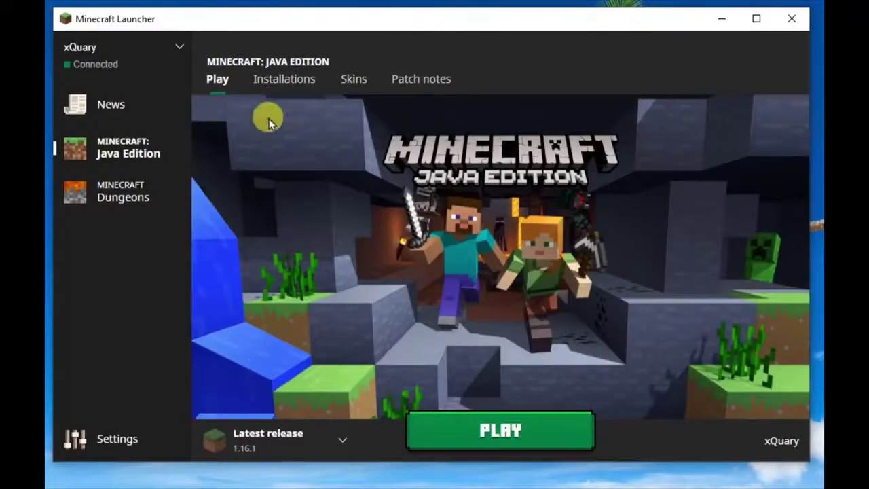
pyautogui.click(274, 79)
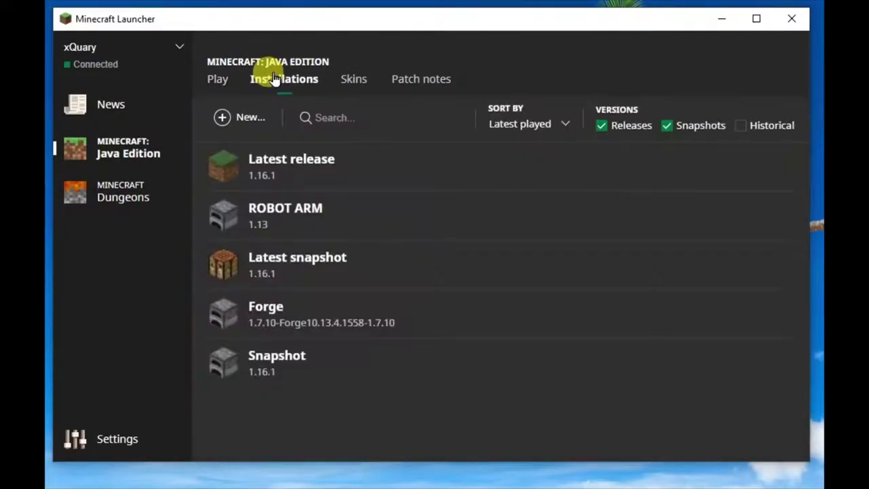
pyautogui.click(218, 113)
pyautogui.click(319, 174)
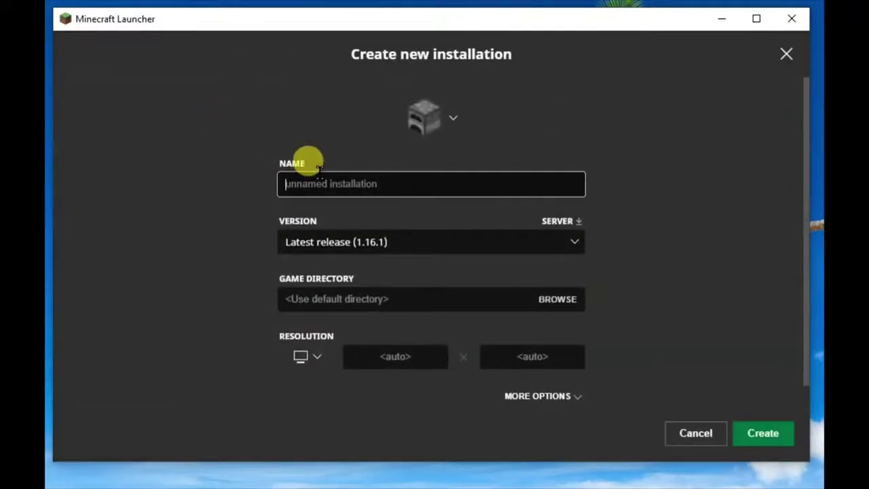
pyautogui.write('Apoca')
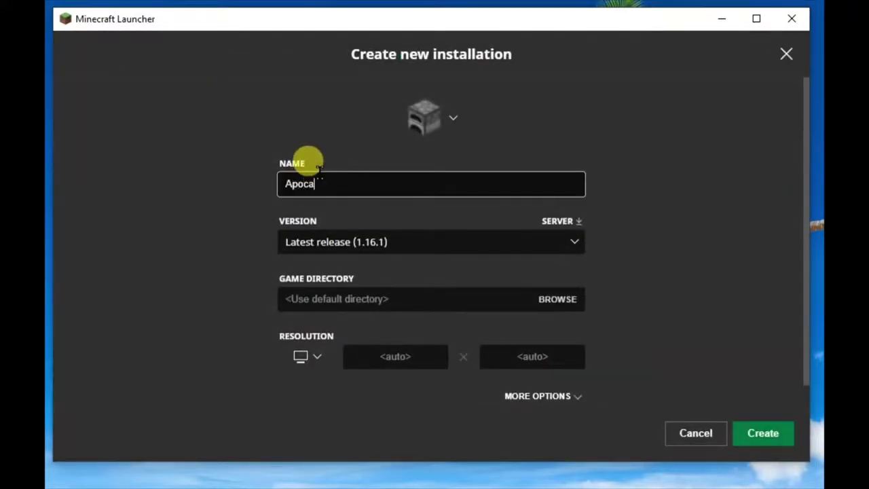
pyautogui.write('buckets')
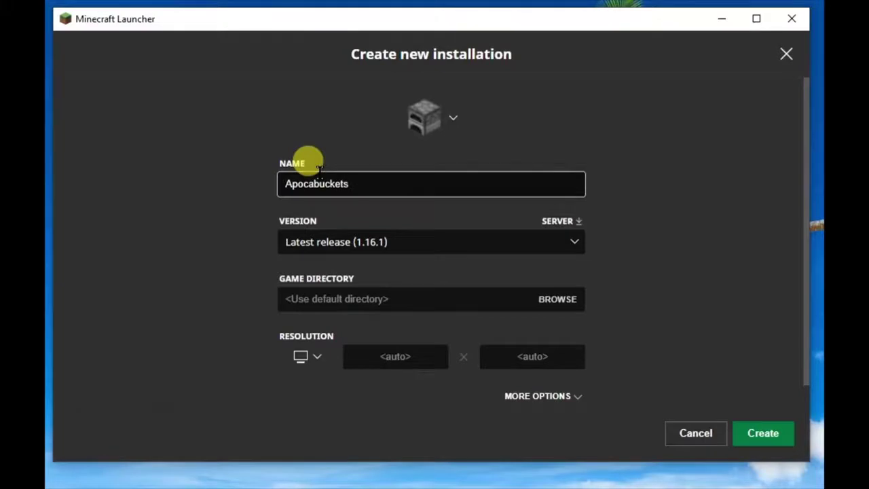